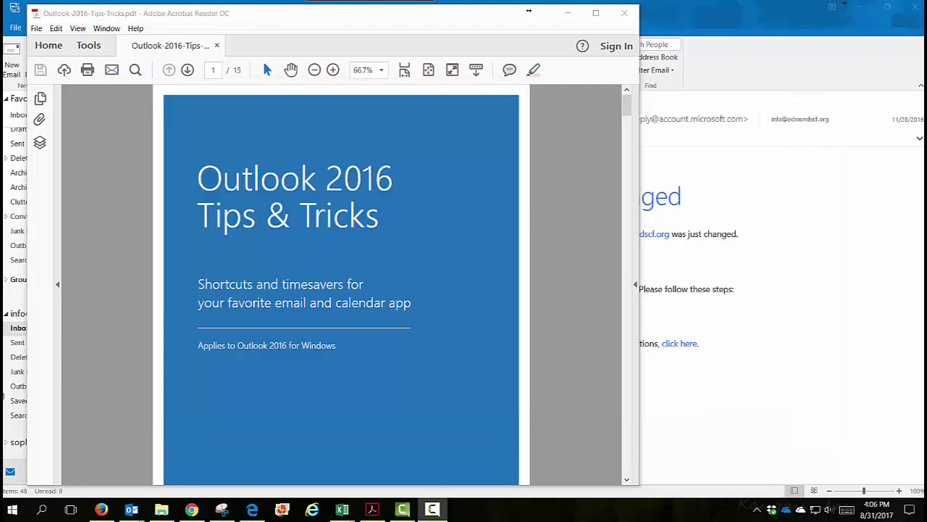
# Drag the Acrobat Reader Tips & Tricks window to the far left, uncovering the Outlook inbox
pyautogui.moveTo(284, 22); pyautogui.dragTo(0, 23)
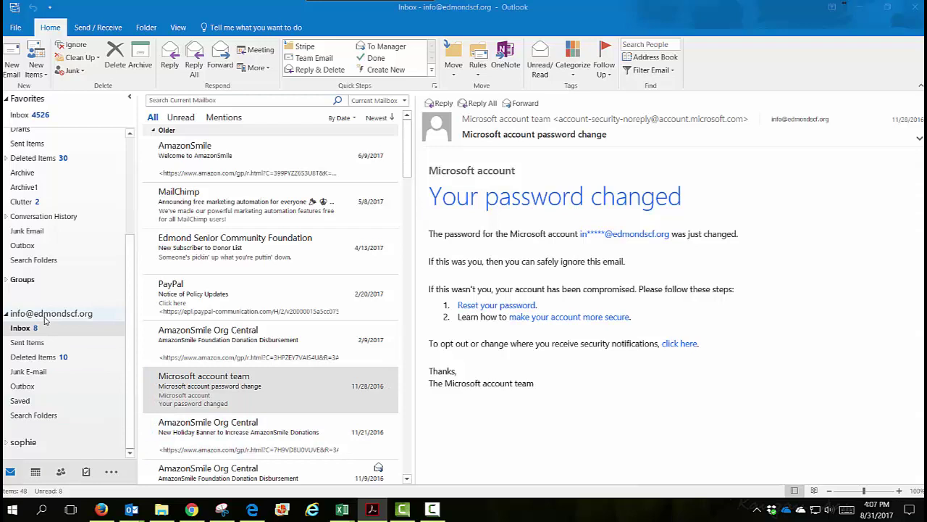
# Bring Outlook forward and start Import/Export from the File menu's Open & Export page
pyautogui.click(14, 29)
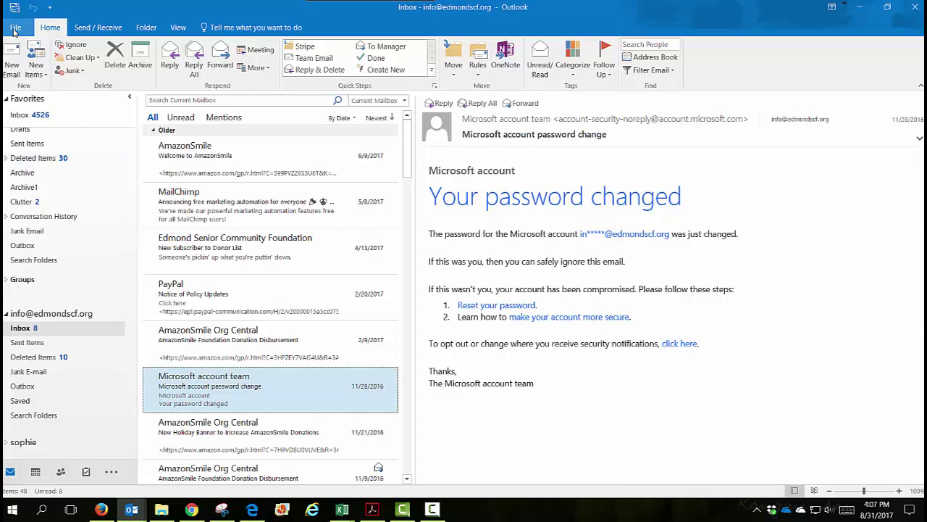
pyautogui.click(15, 29)
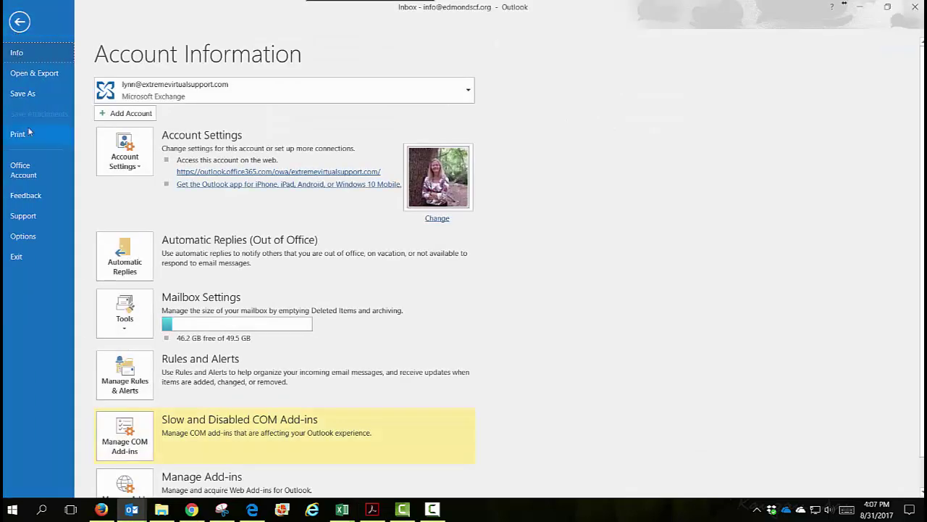
pyautogui.click(35, 74)
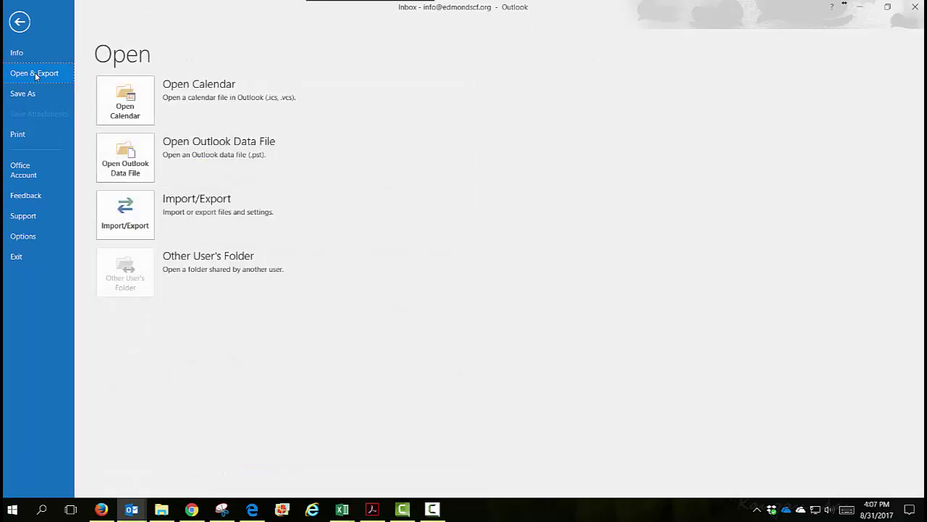
pyautogui.click(128, 220)
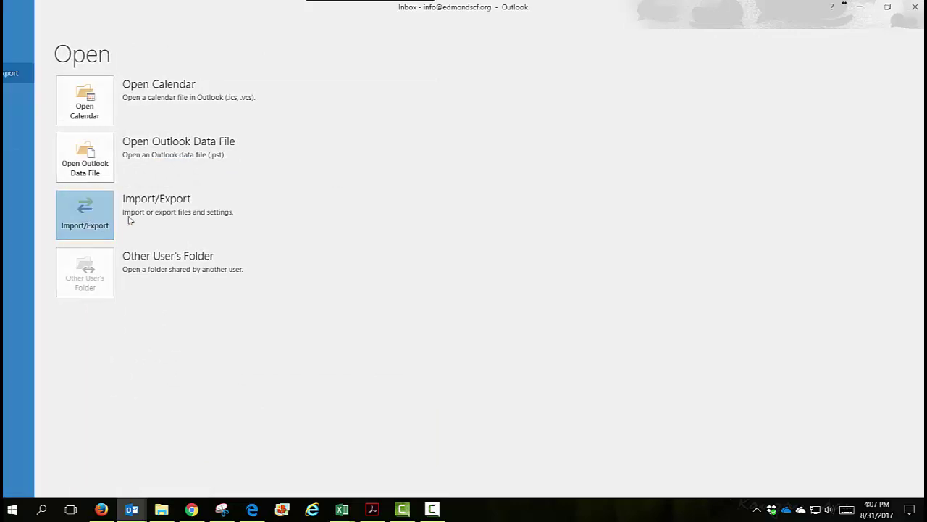
# Export the account mailbox to an Outlook Data File (.pst) with 'Do not export duplicate items'
pyautogui.click(455, 198)
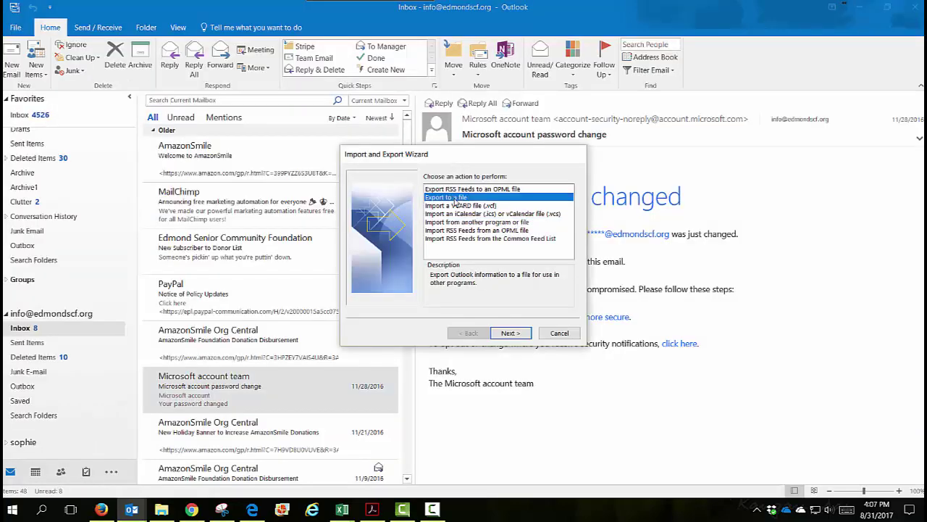
pyautogui.click(517, 334)
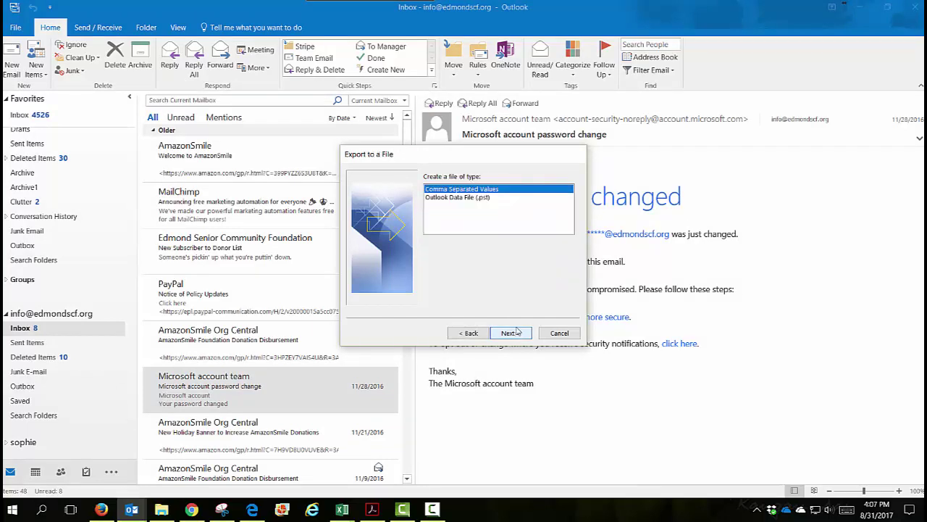
pyautogui.click(465, 200)
pyautogui.click(511, 333)
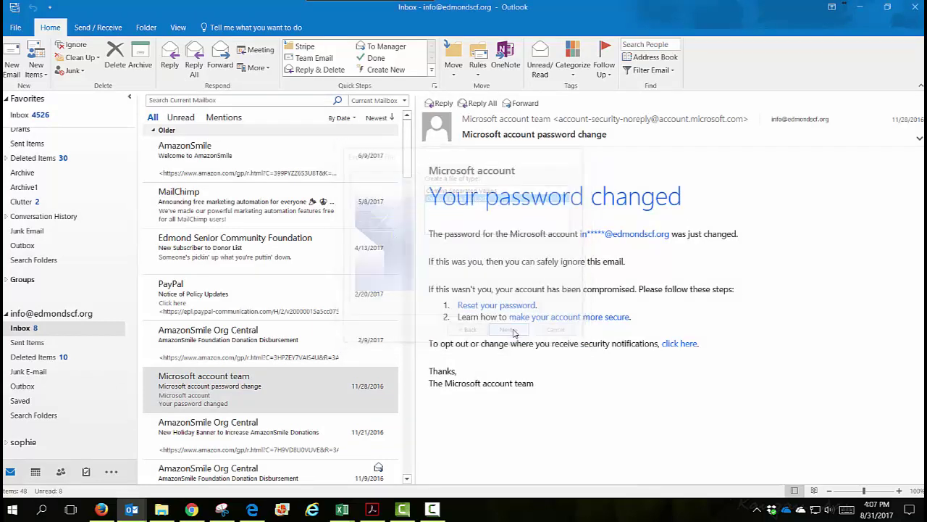
pyautogui.click(459, 202)
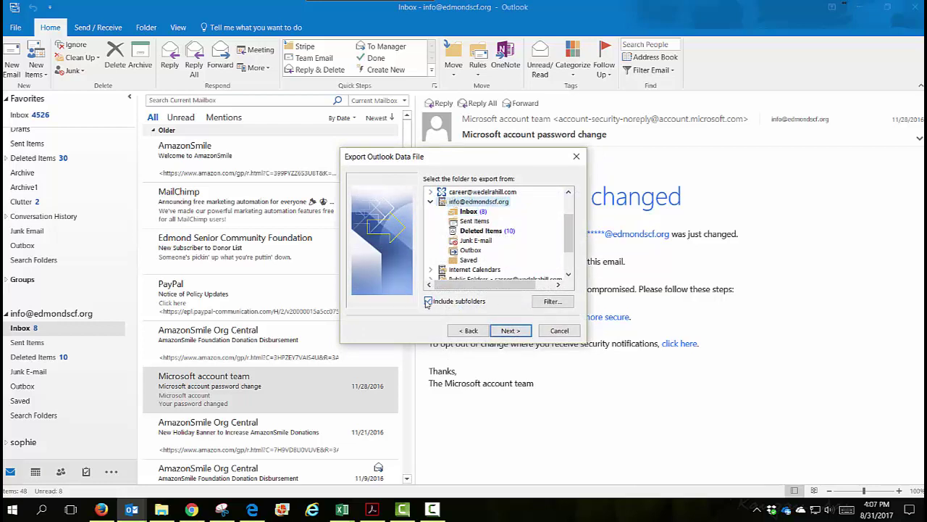
pyautogui.click(510, 330)
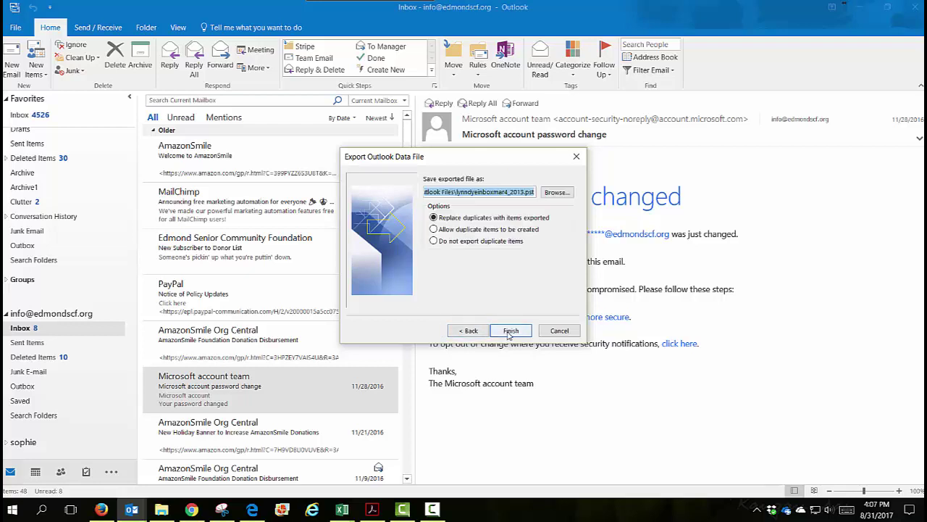
pyautogui.click(434, 241)
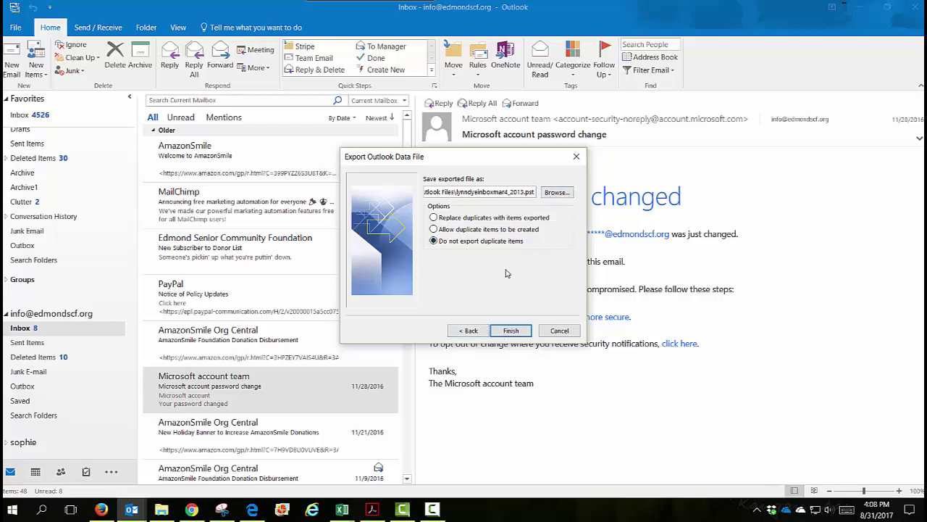
pyautogui.click(511, 330)
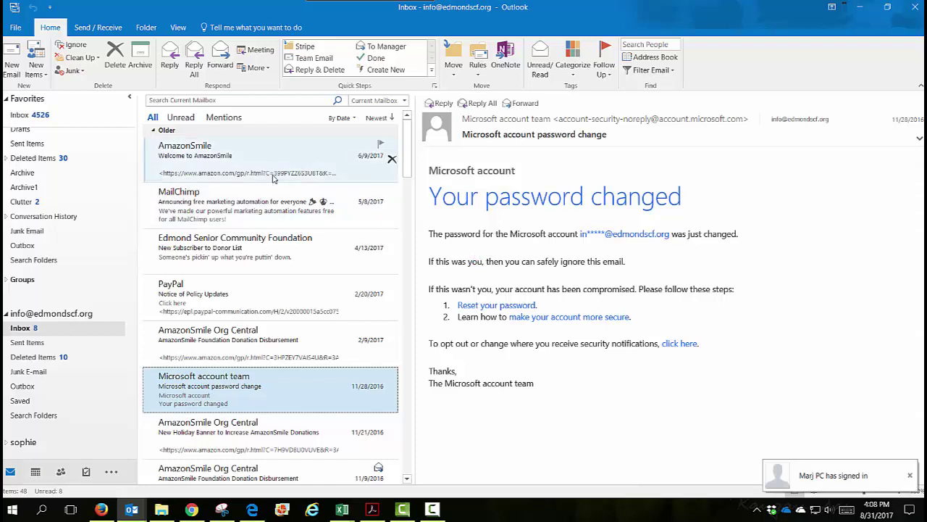
pyautogui.click(12, 64)
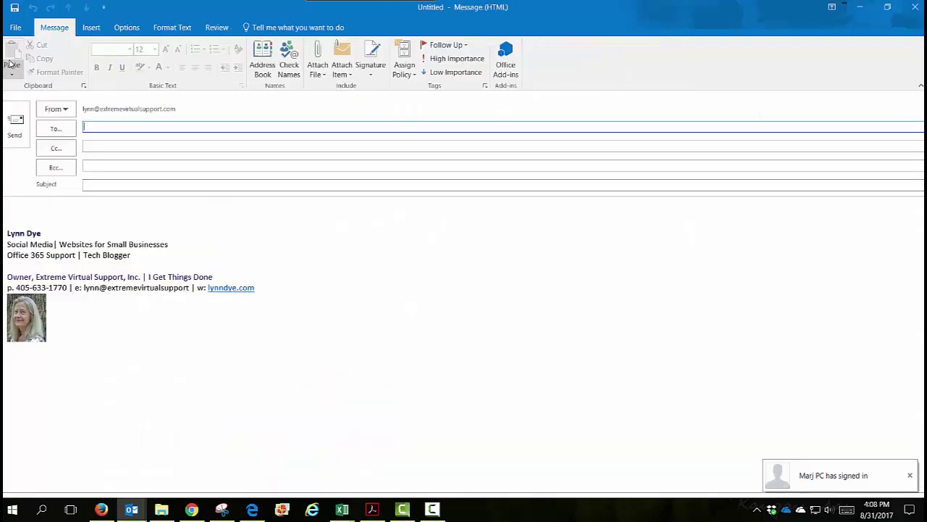
pyautogui.click(89, 220)
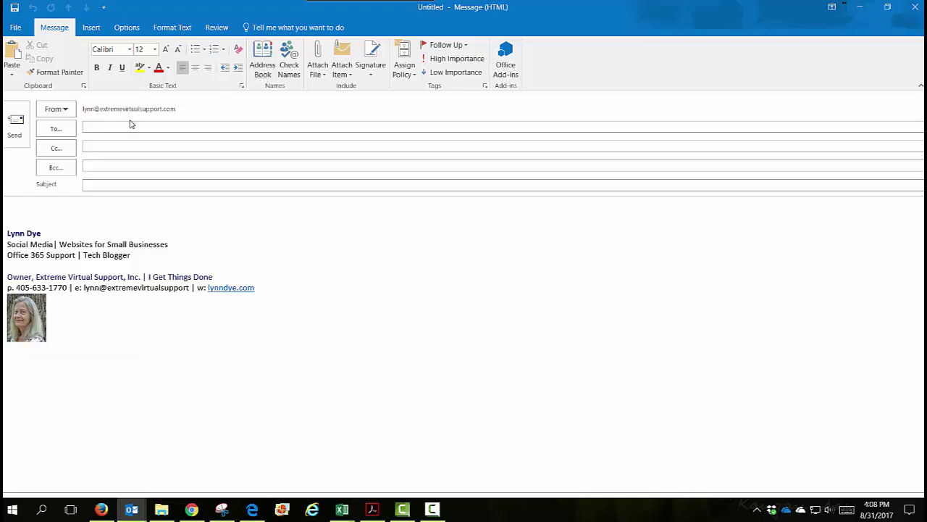
pyautogui.click(100, 128)
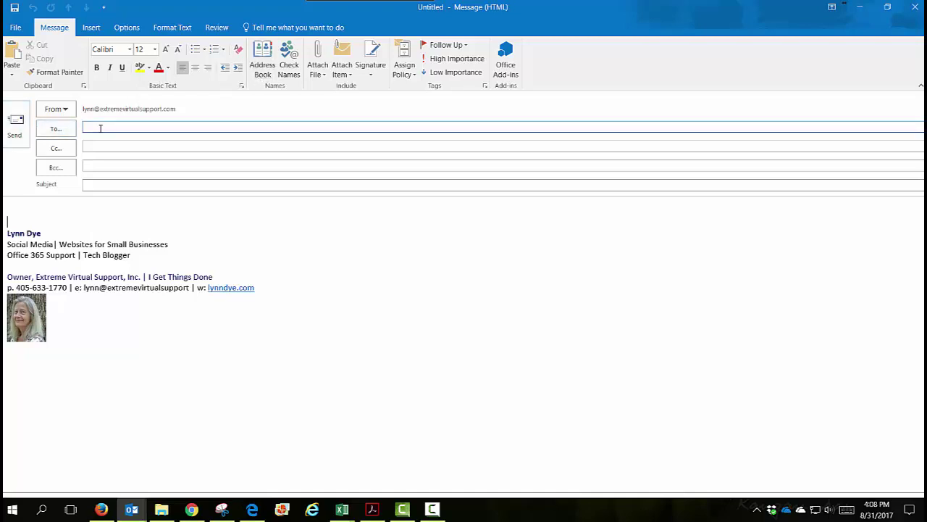
pyautogui.click(322, 72)
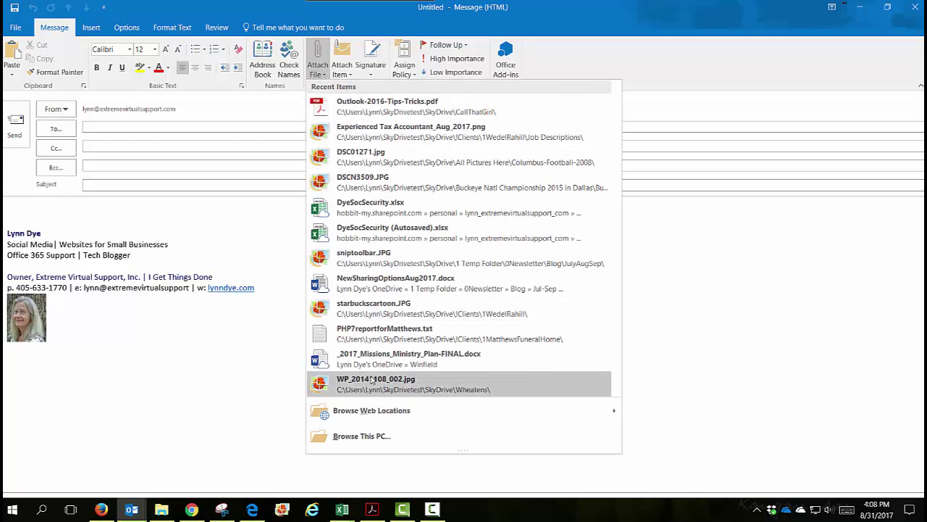
pyautogui.moveTo(368, 419)
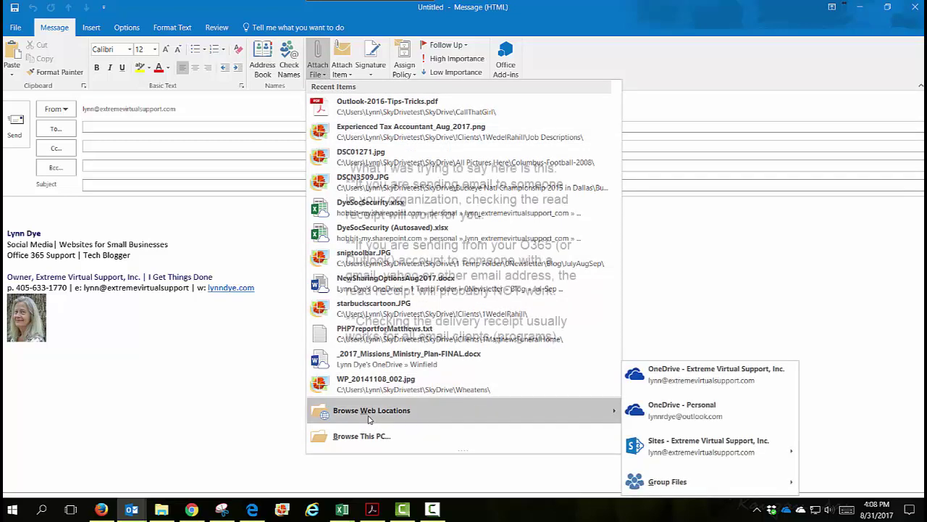
pyautogui.click(264, 419)
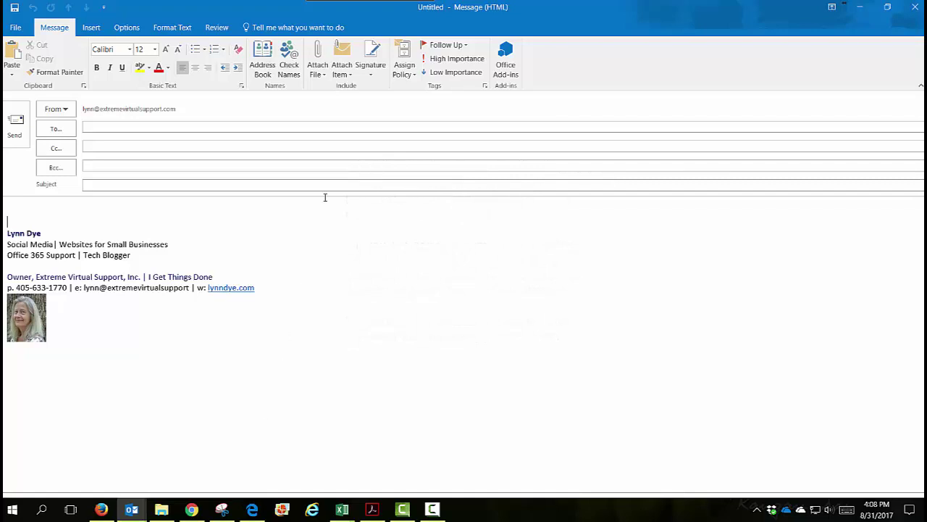
pyautogui.click(915, 13)
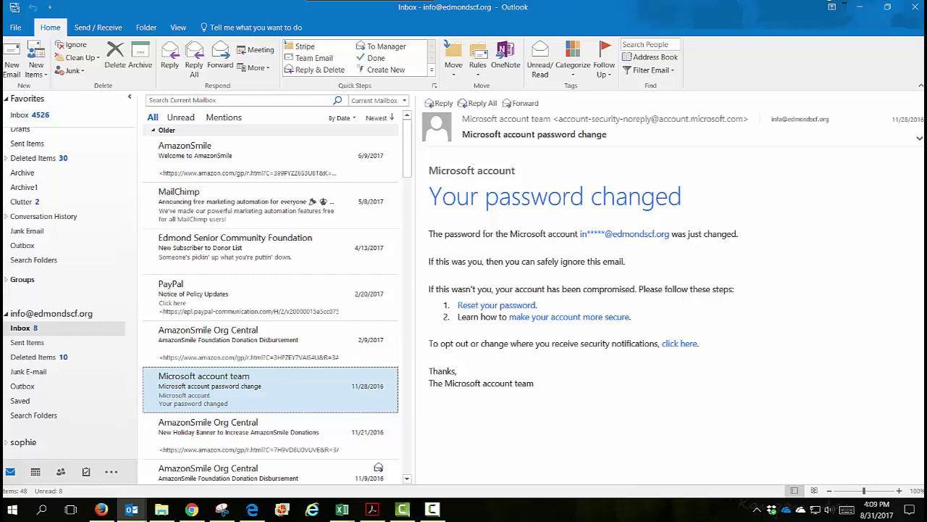
# Reply to the password-change email with a meeting via Ctrl+Alt+R, then drag its window off-screen
pyautogui.hotkey('ctrl', 'alt', 'r')
pyautogui.moveTo(706, 109); pyautogui.dragTo(579, 119)
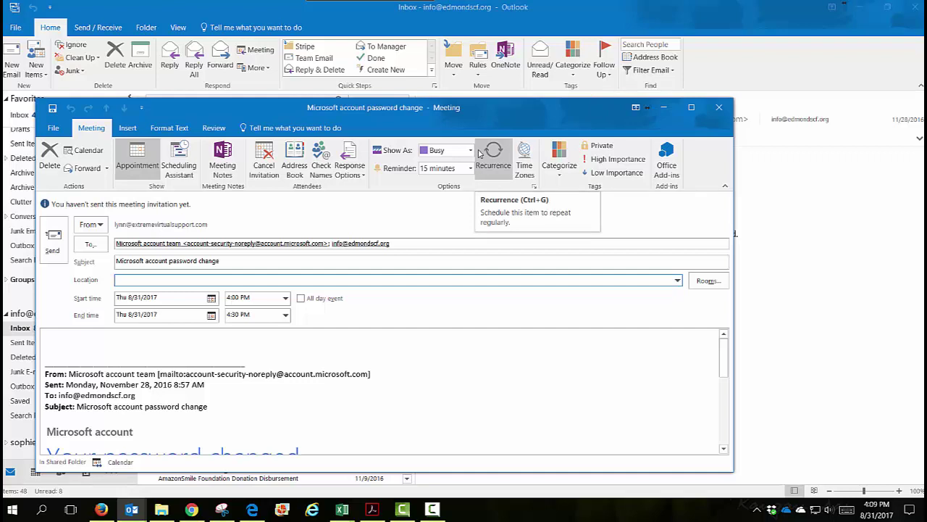
pyautogui.moveTo(461, 119); pyautogui.dragTo(467, 84)
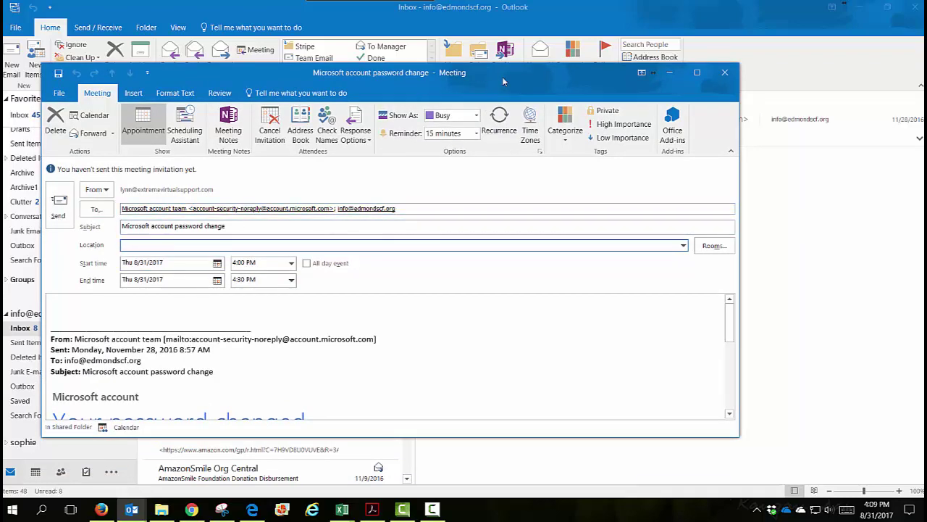
pyautogui.moveTo(490, 76); pyautogui.dragTo(0, 88)
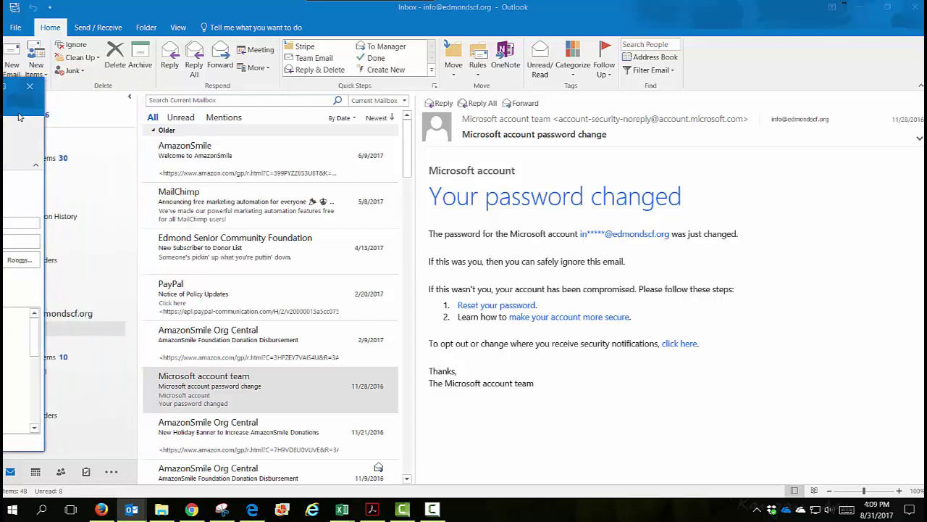
pyautogui.moveTo(0, 88); pyautogui.dragTo(0, 89)
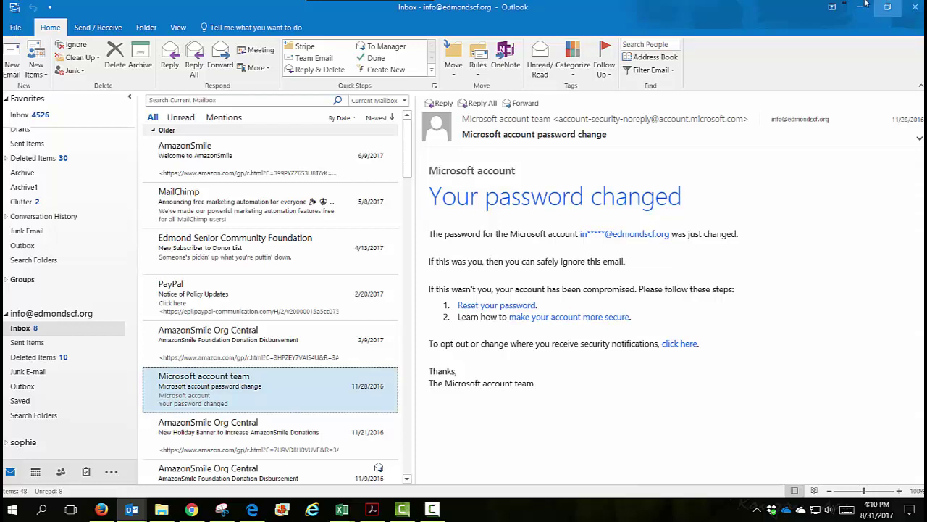
# Create a new email whose delivery is delayed until 9/2/2017
pyautogui.click(6, 75)
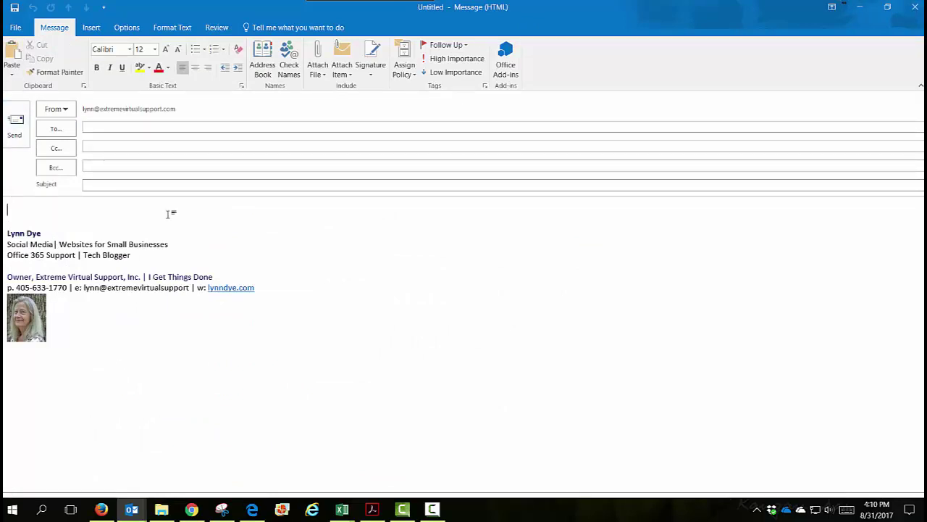
pyautogui.click(129, 29)
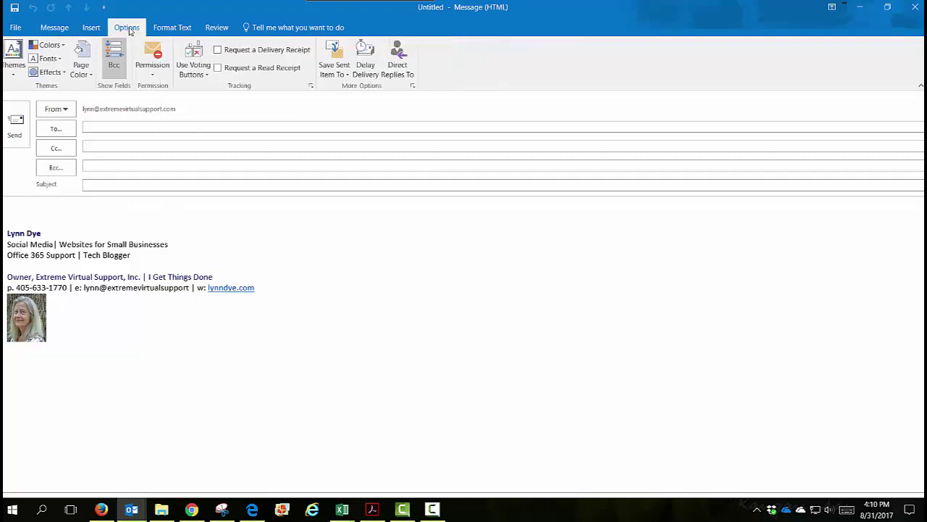
pyautogui.click(368, 69)
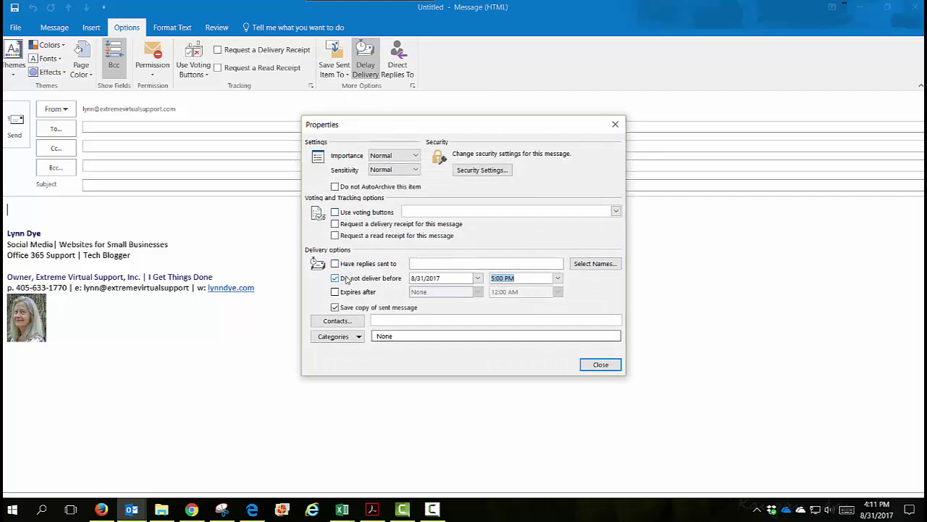
pyautogui.click(477, 279)
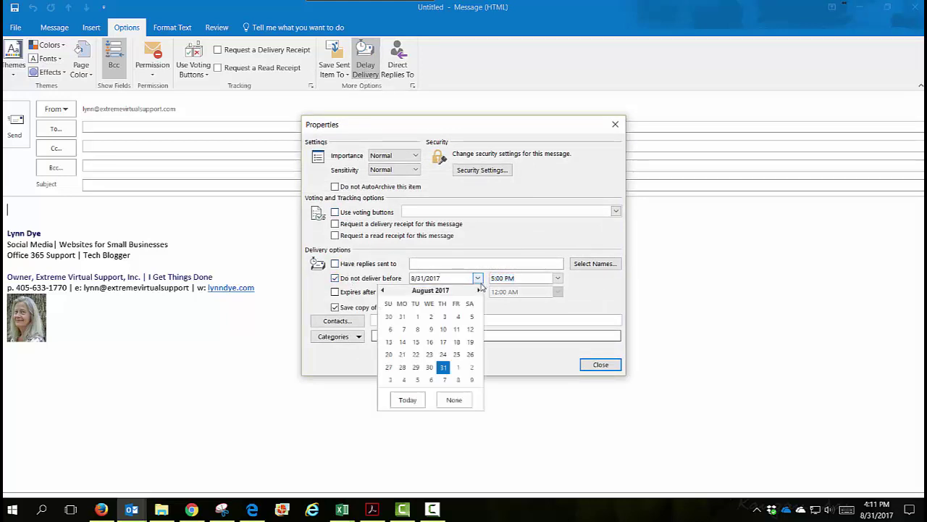
pyautogui.click(471, 366)
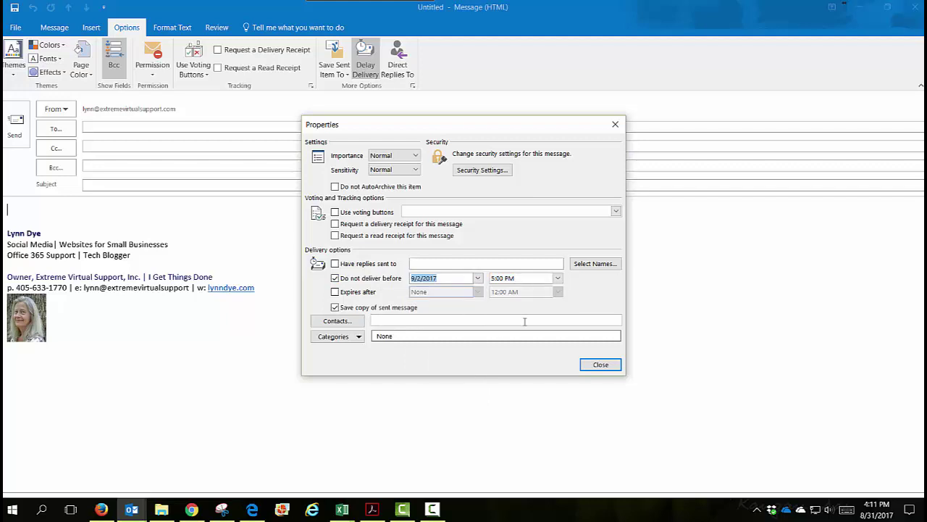
pyautogui.click(601, 366)
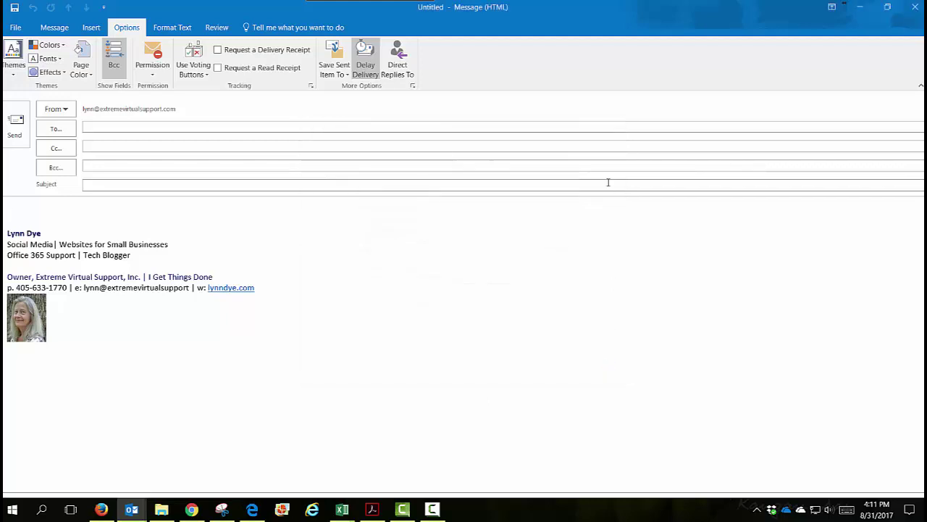
# Try sending it, acknowledge the missing-recipient warning, and close the message
pyautogui.click(18, 131)
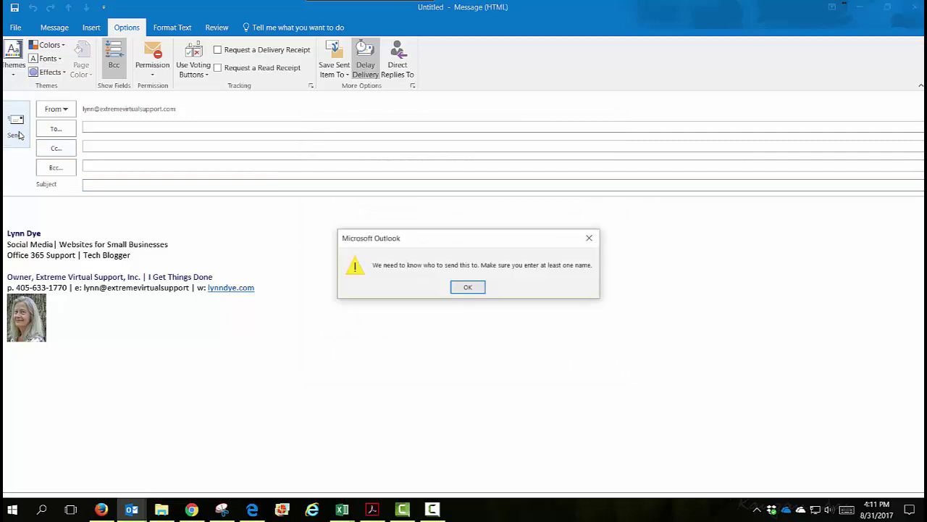
pyautogui.press('Return')
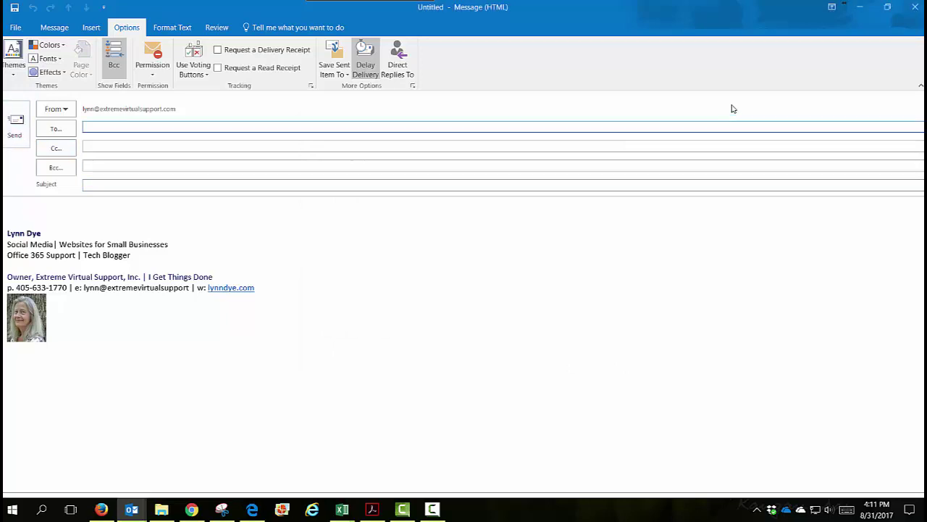
pyautogui.click(915, 7)
pyautogui.click(469, 286)
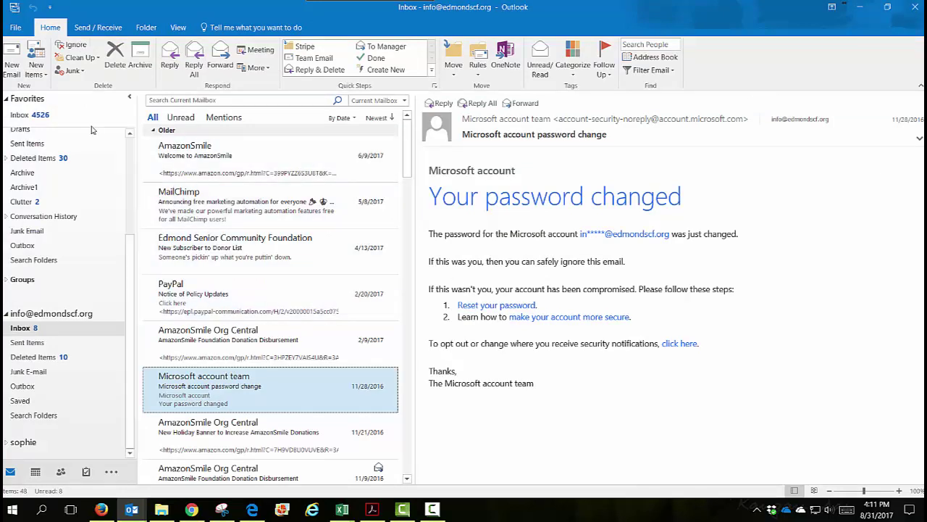
pyautogui.click(13, 64)
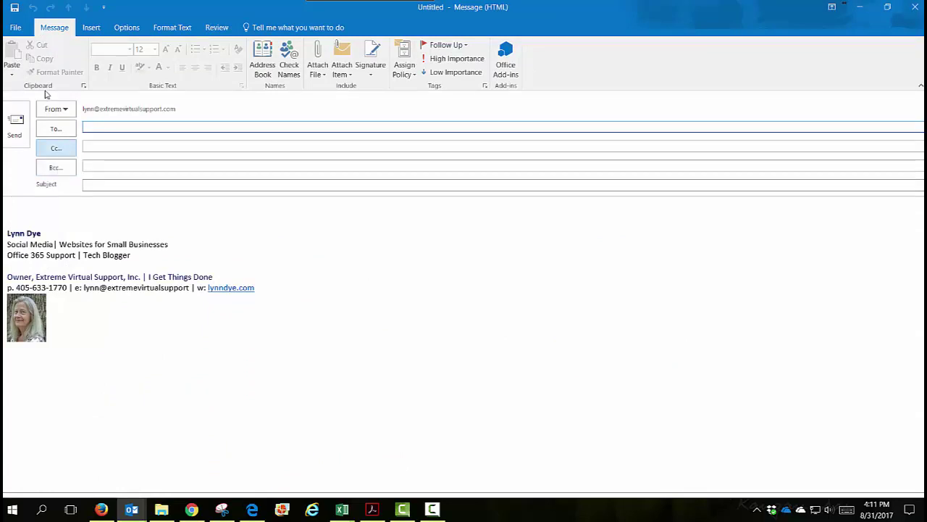
pyautogui.click(126, 29)
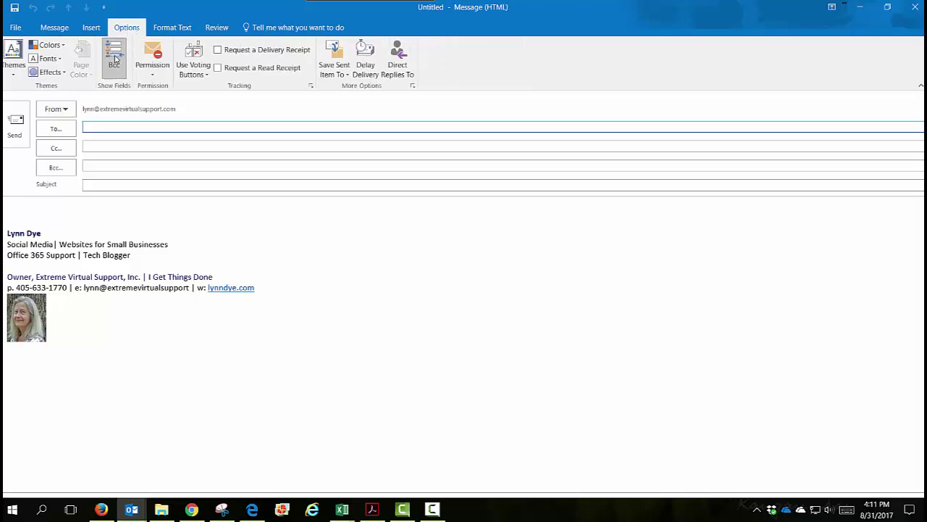
pyautogui.click(114, 57)
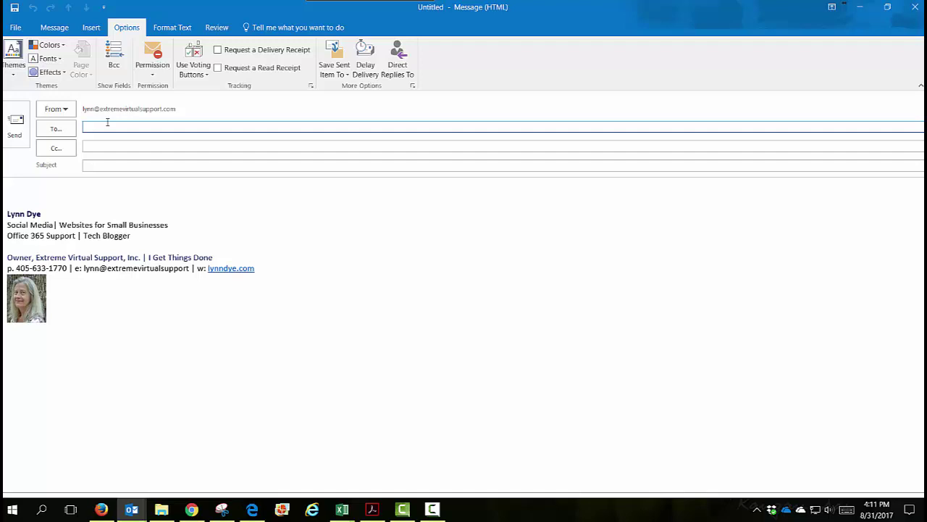
pyautogui.click(115, 56)
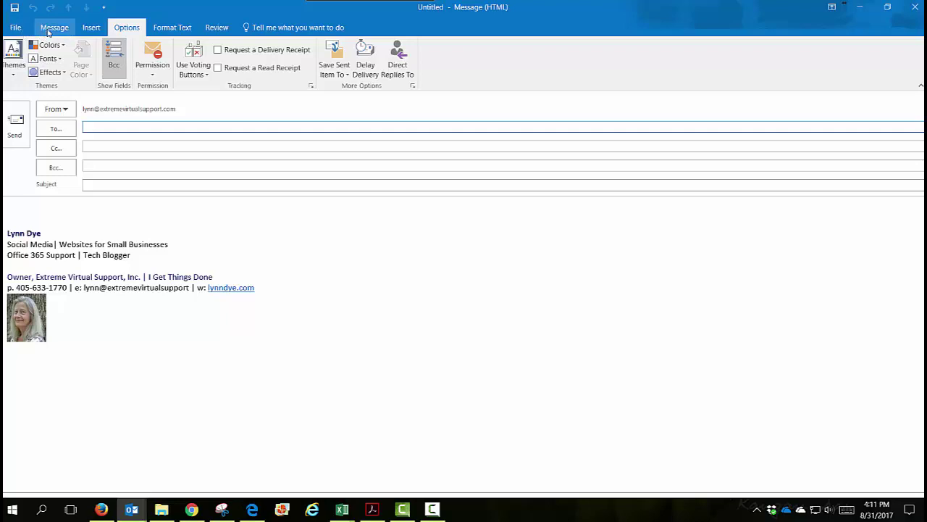
pyautogui.click(53, 29)
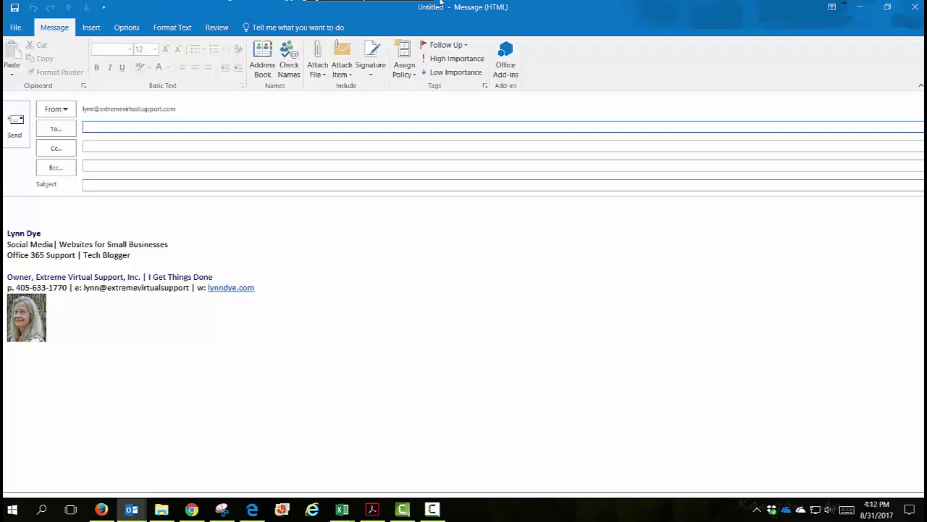
pyautogui.click(909, 11)
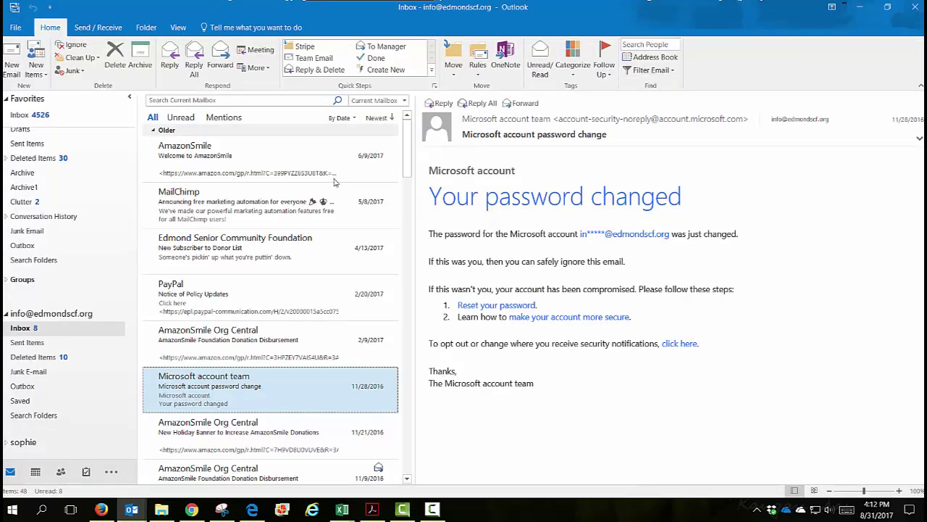
# Open the MailChimp email in its own window and start a reply
pyautogui.click(209, 205)
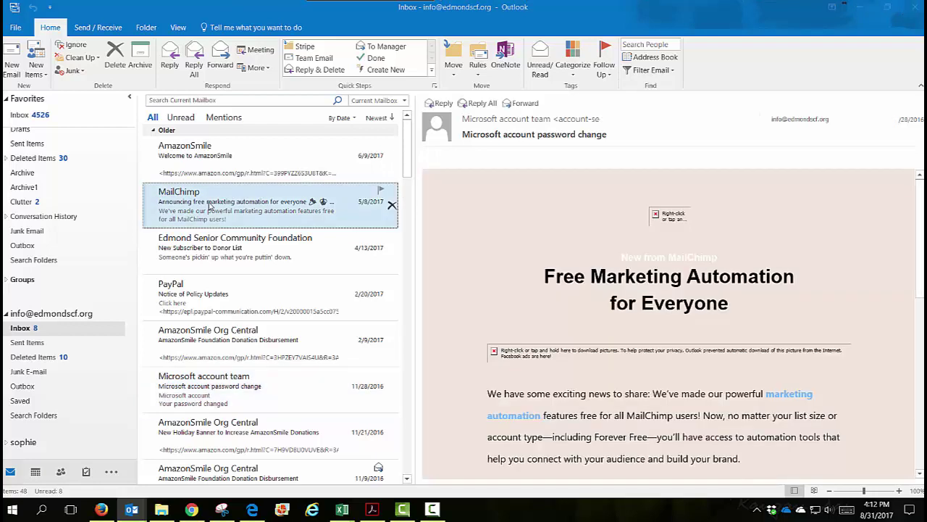
pyautogui.doubleClick(209, 205)
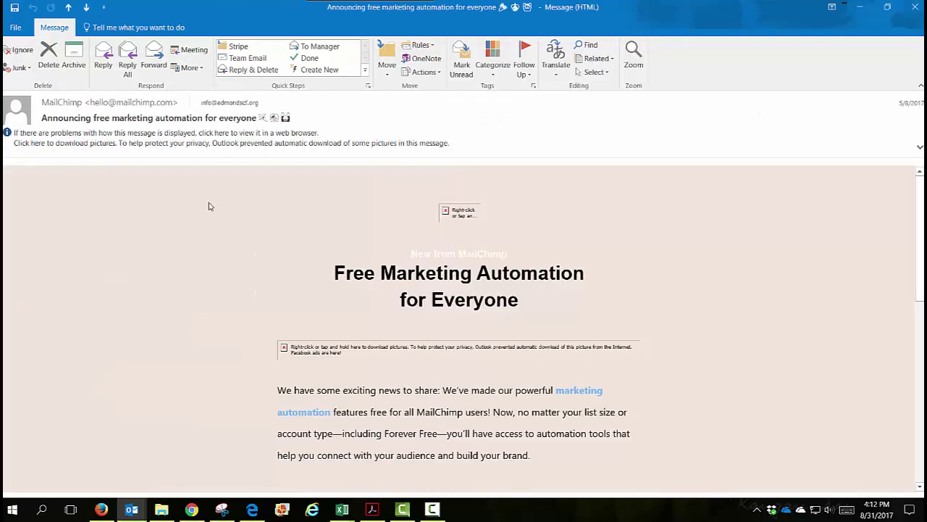
pyautogui.click(104, 57)
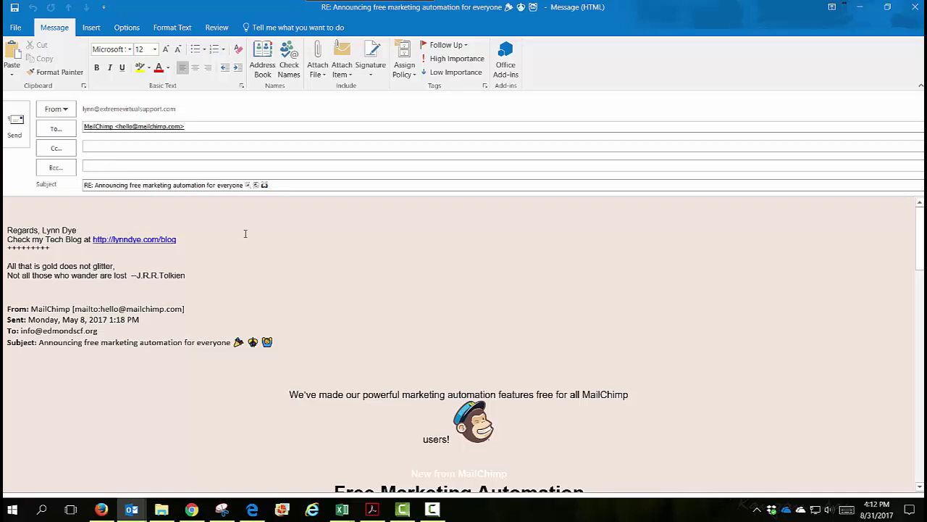
# In Mail options, set 'When replying to a message' to 'Do not include original message'
pyautogui.click(16, 27)
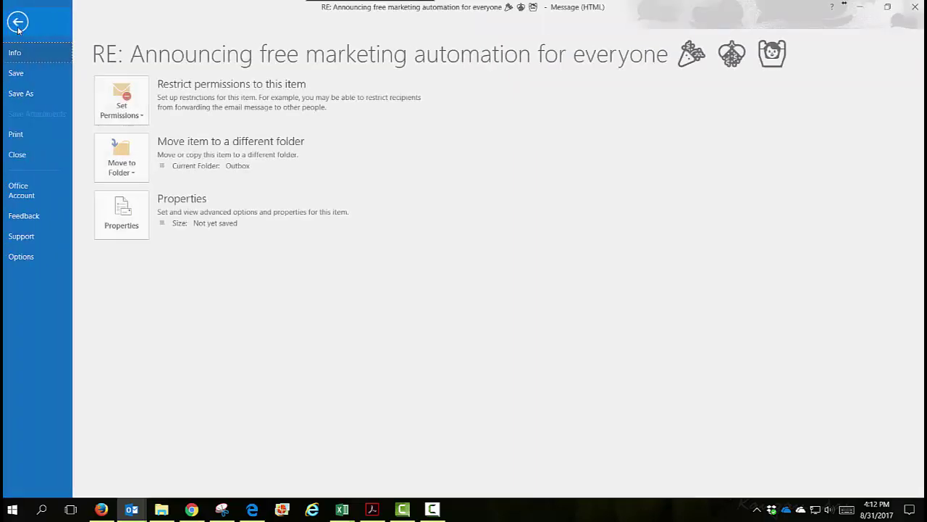
pyautogui.click(22, 256)
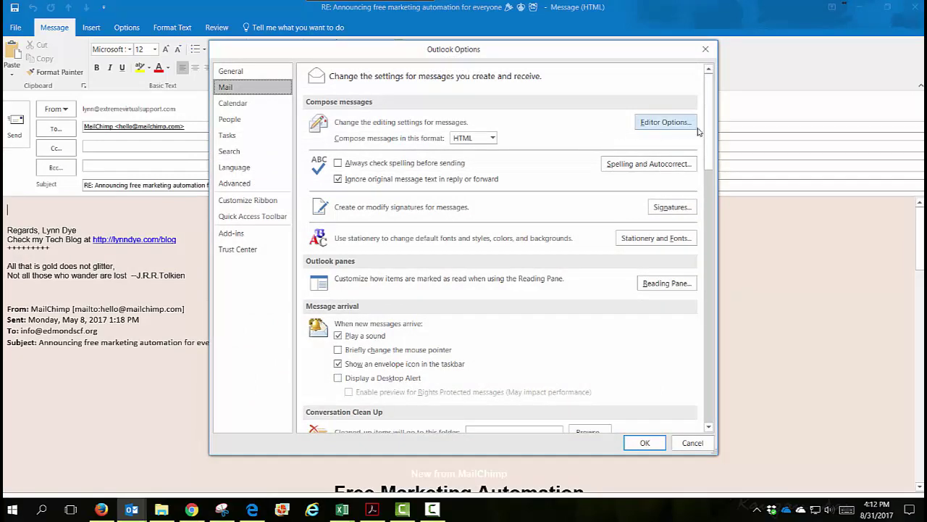
pyautogui.moveTo(709, 132); pyautogui.dragTo(717, 239)
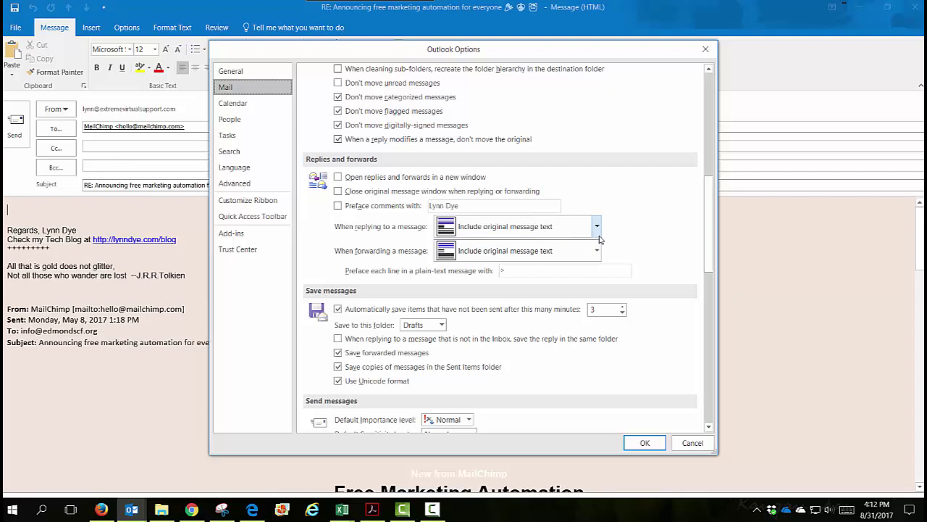
pyautogui.click(597, 226)
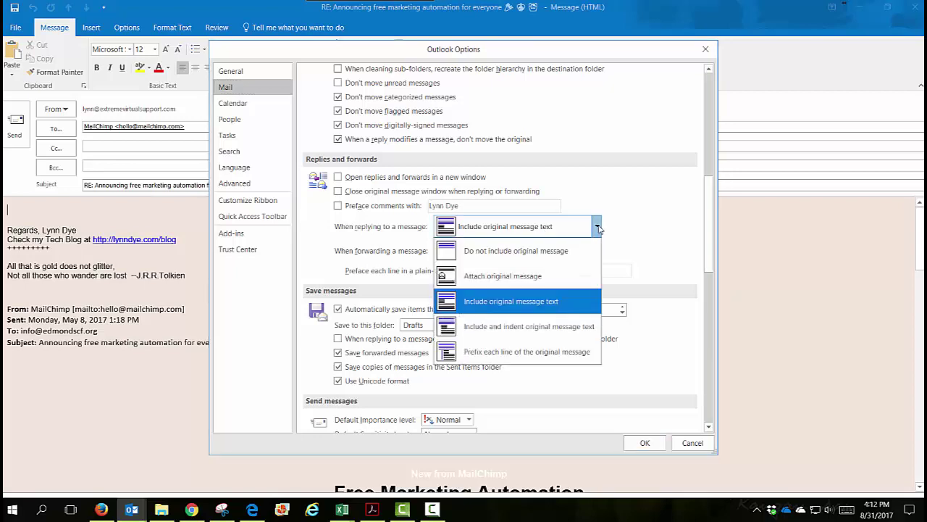
pyautogui.click(555, 252)
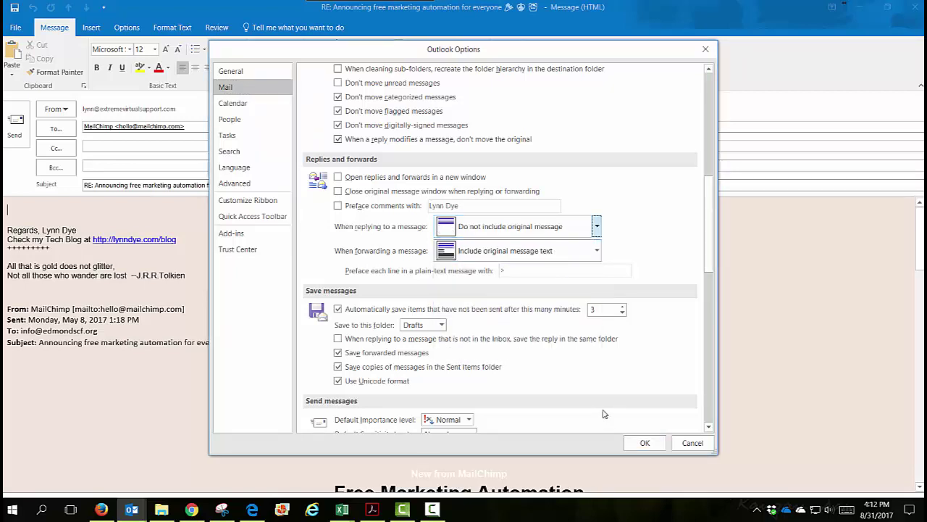
pyautogui.click(645, 443)
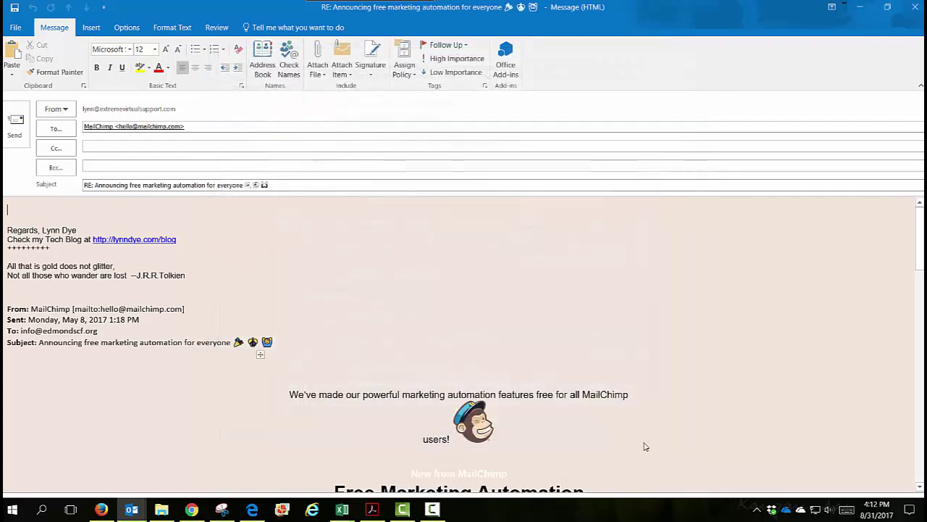
# Close the MailChimp windows, check a reply to the AmazonSmile message, then close both windows
pyautogui.click(915, 7)
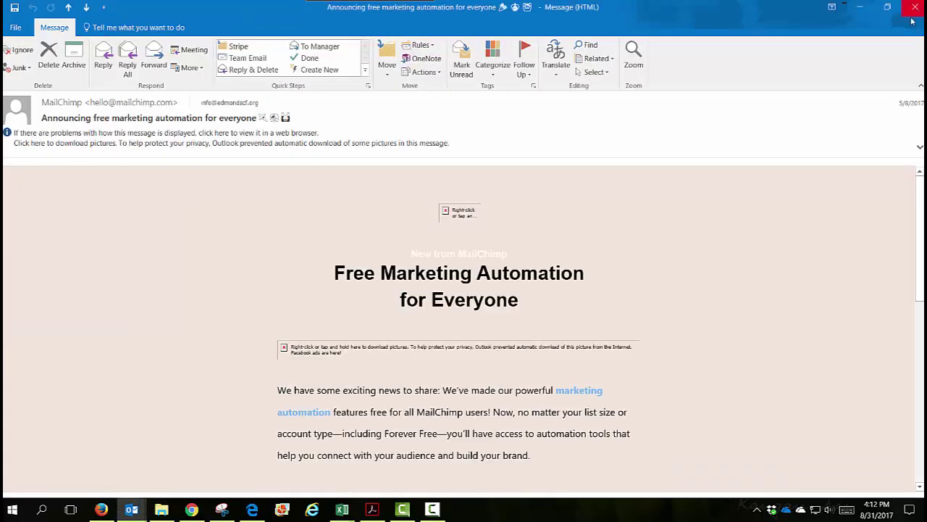
pyautogui.press('Escape')
pyautogui.doubleClick(194, 158)
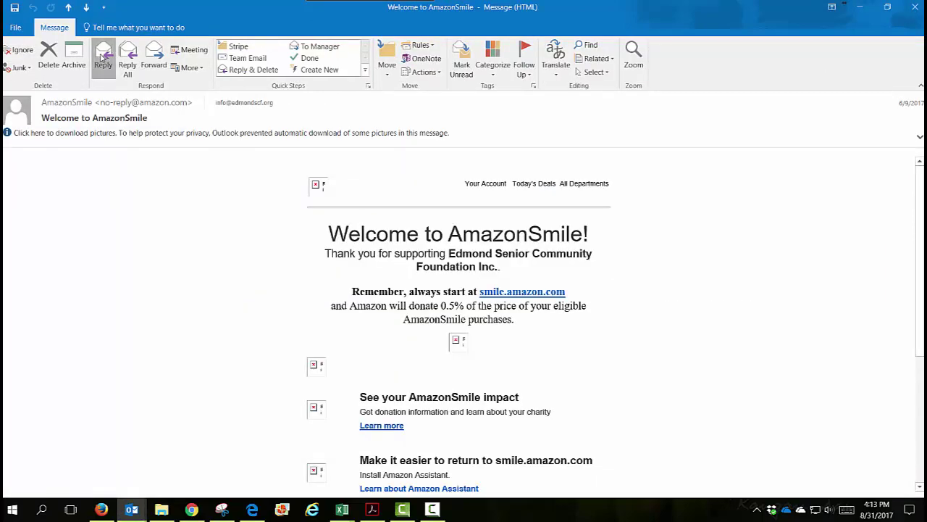
pyautogui.click(104, 64)
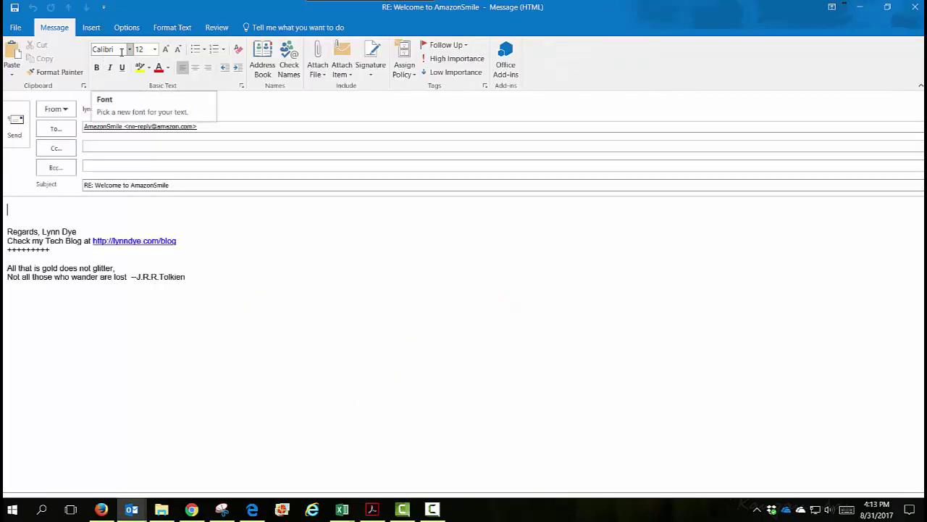
pyautogui.click(915, 7)
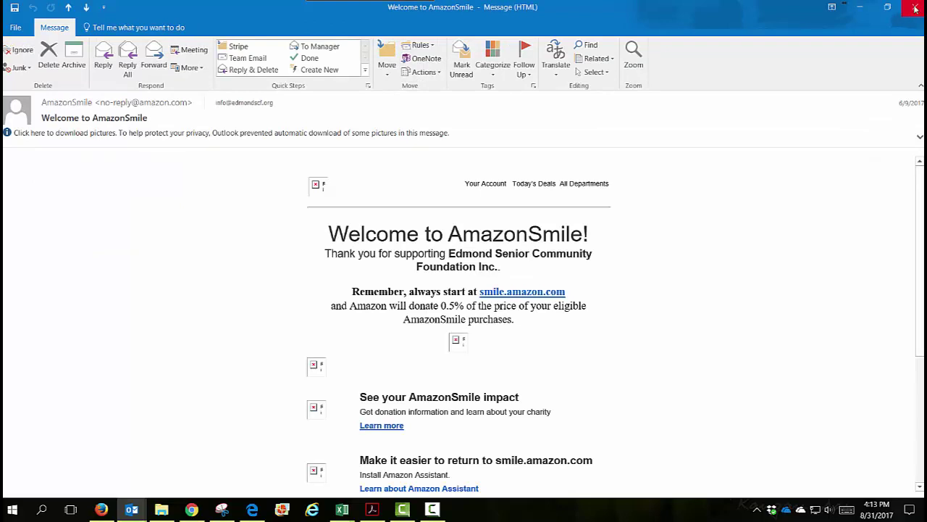
pyautogui.click(915, 8)
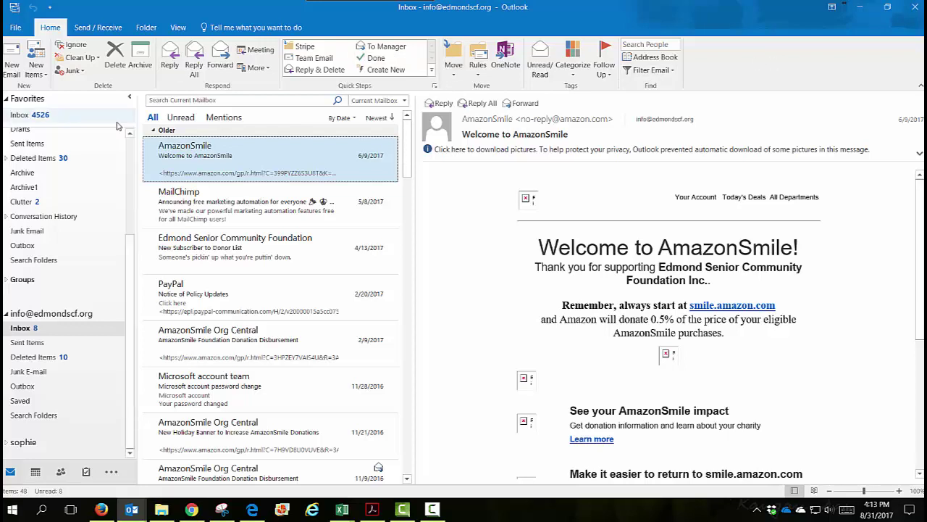
# Open the AmazonSmile message and review the Mail options' Tracking receipt settings without changing them
pyautogui.doubleClick(158, 159)
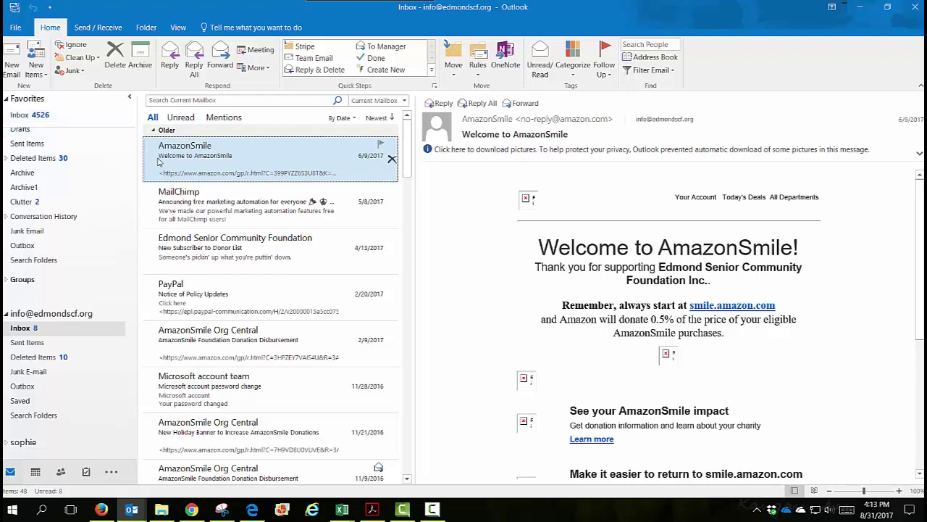
pyautogui.click(16, 29)
pyautogui.click(25, 255)
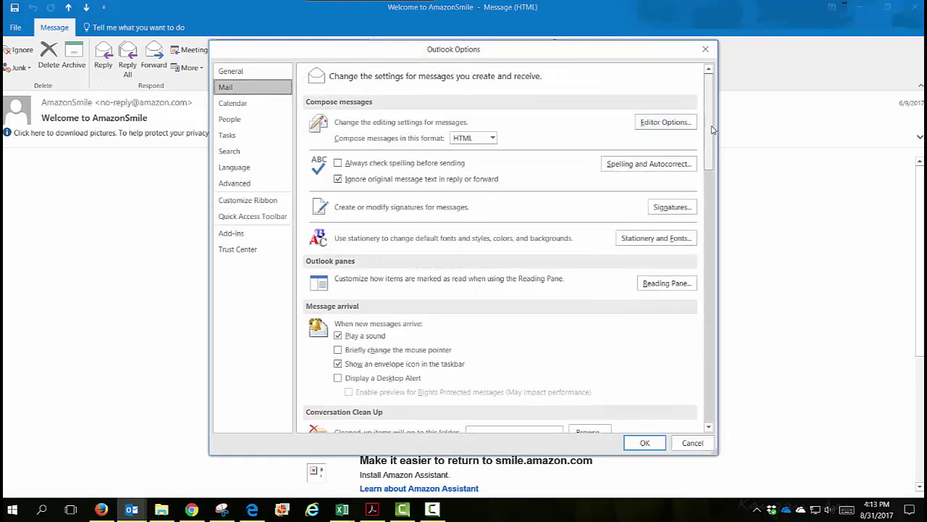
pyautogui.moveTo(713, 129); pyautogui.dragTo(684, 348)
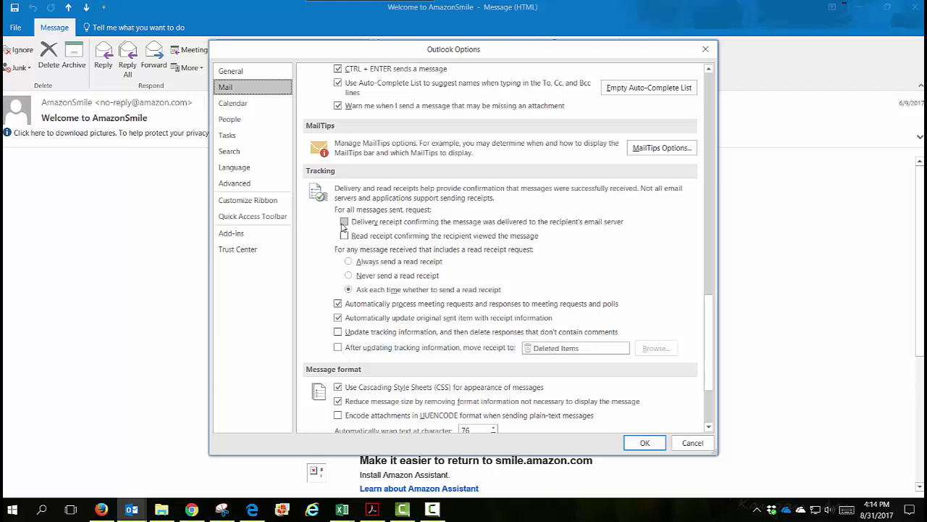
pyautogui.press('Escape')
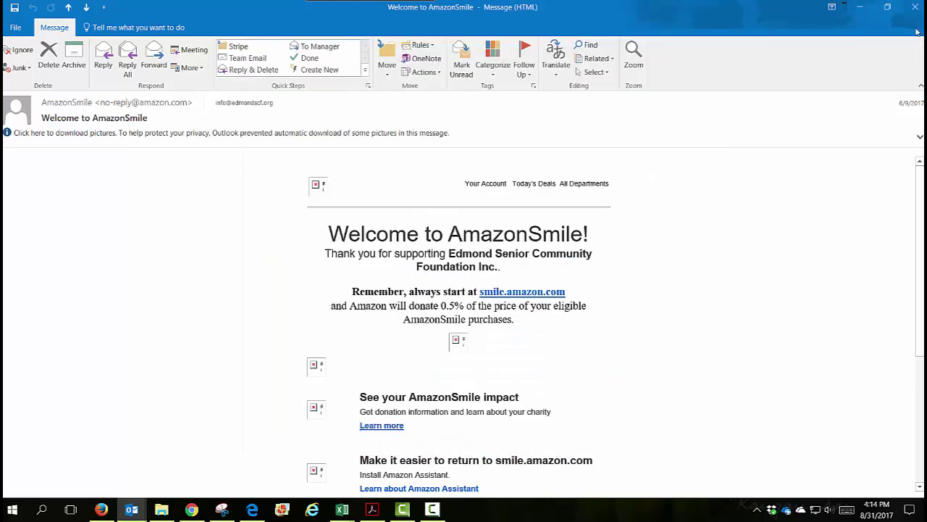
# Close the AmazonSmile message and focus the Search Current Mailbox box with Ctrl+E
pyautogui.click(915, 7)
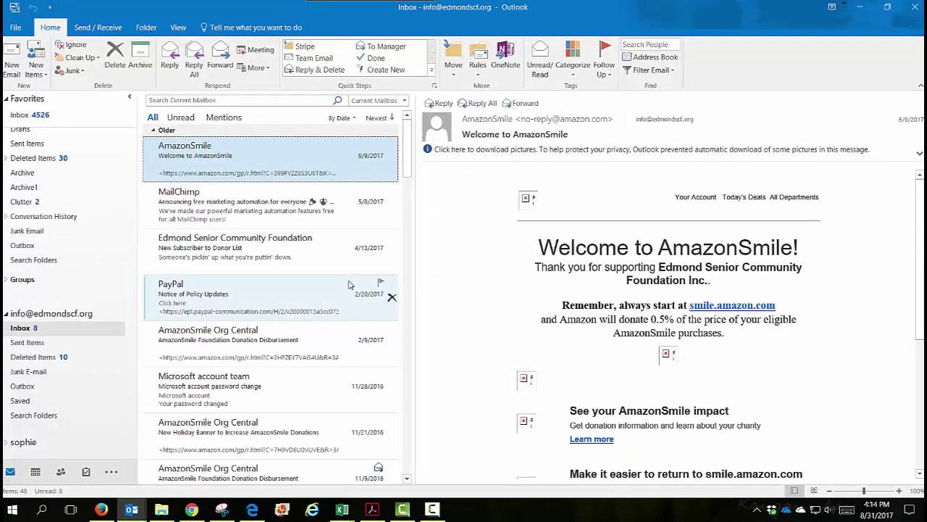
pyautogui.hotkey('ctrl', 'e')
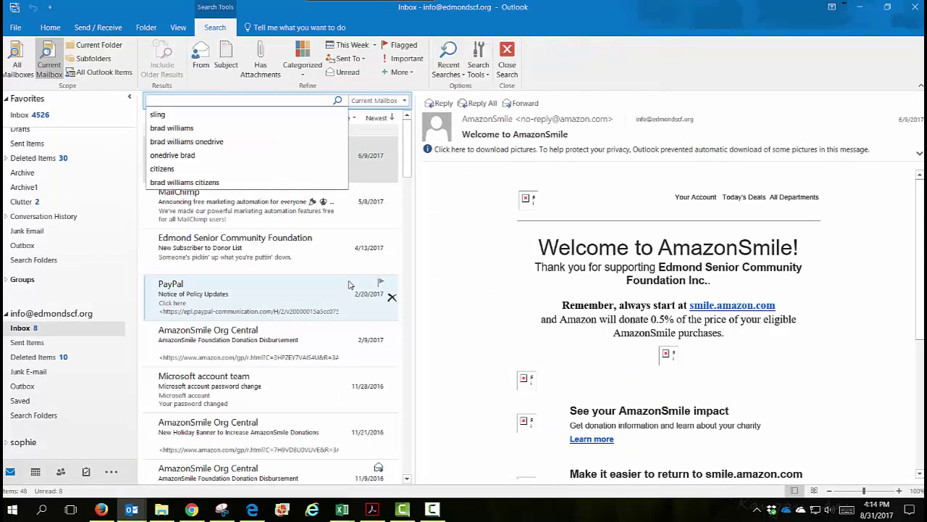
pyautogui.click(238, 98)
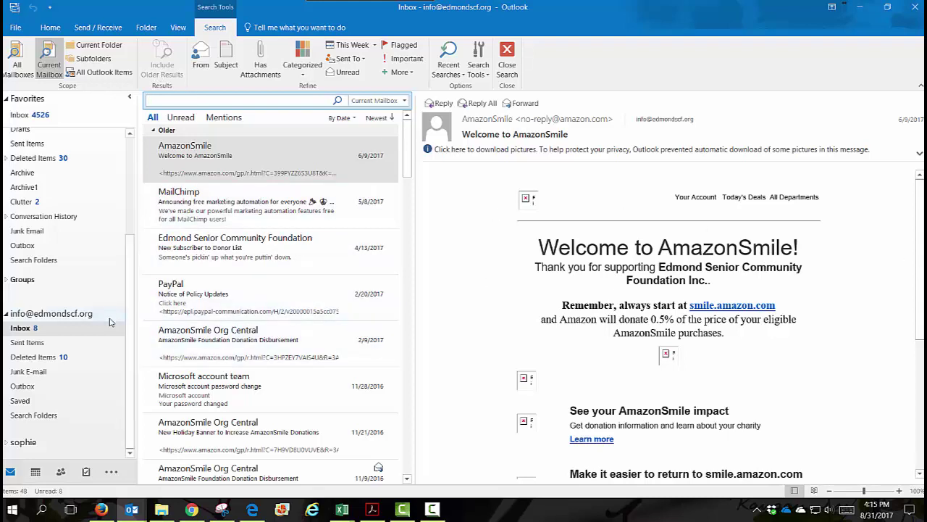
pyautogui.click(16, 28)
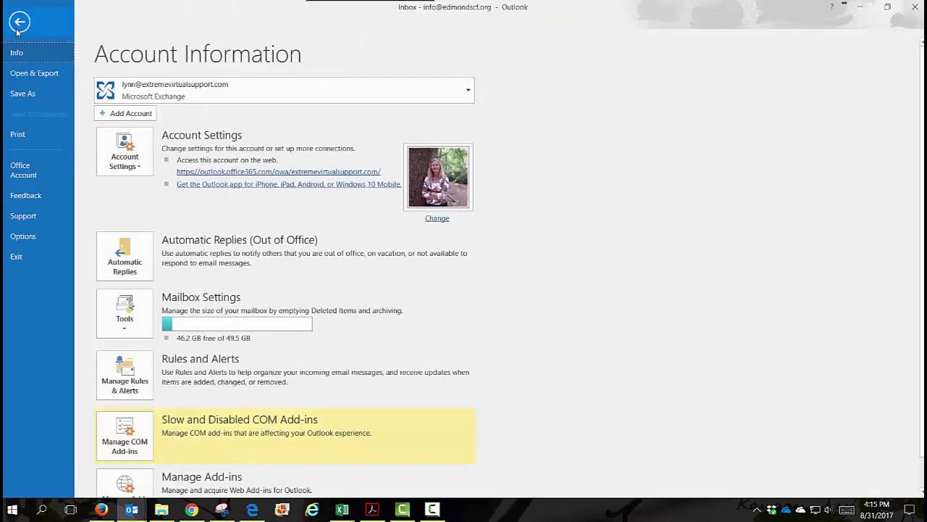
pyautogui.click(326, 175)
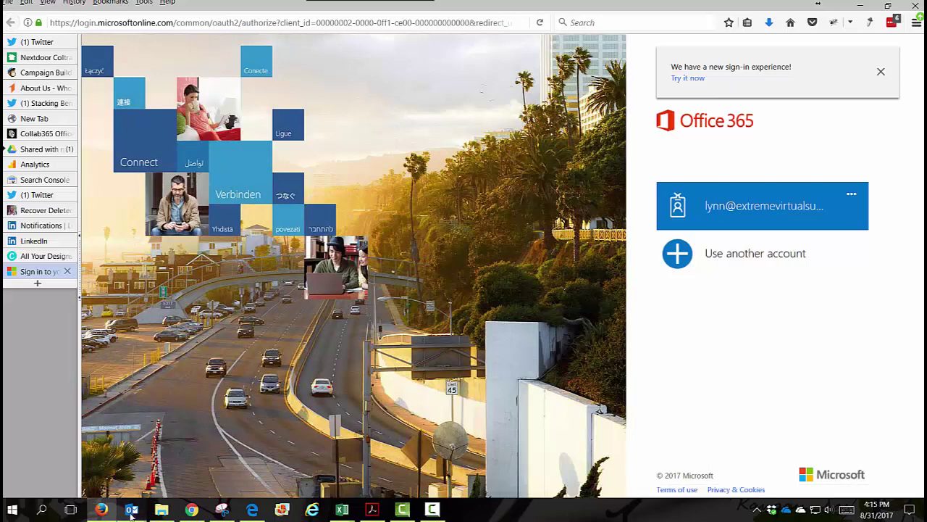
pyautogui.moveTo(132, 513)
pyautogui.click(82, 469)
pyautogui.click(20, 22)
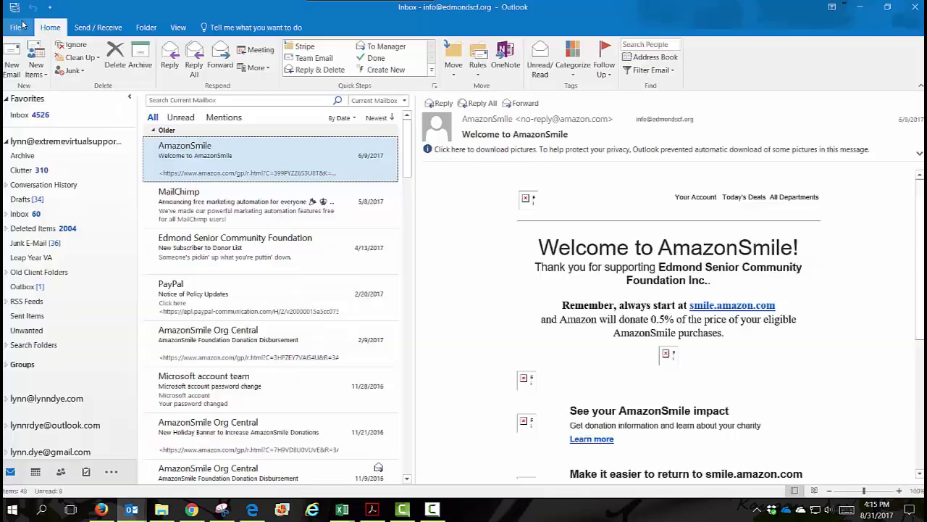